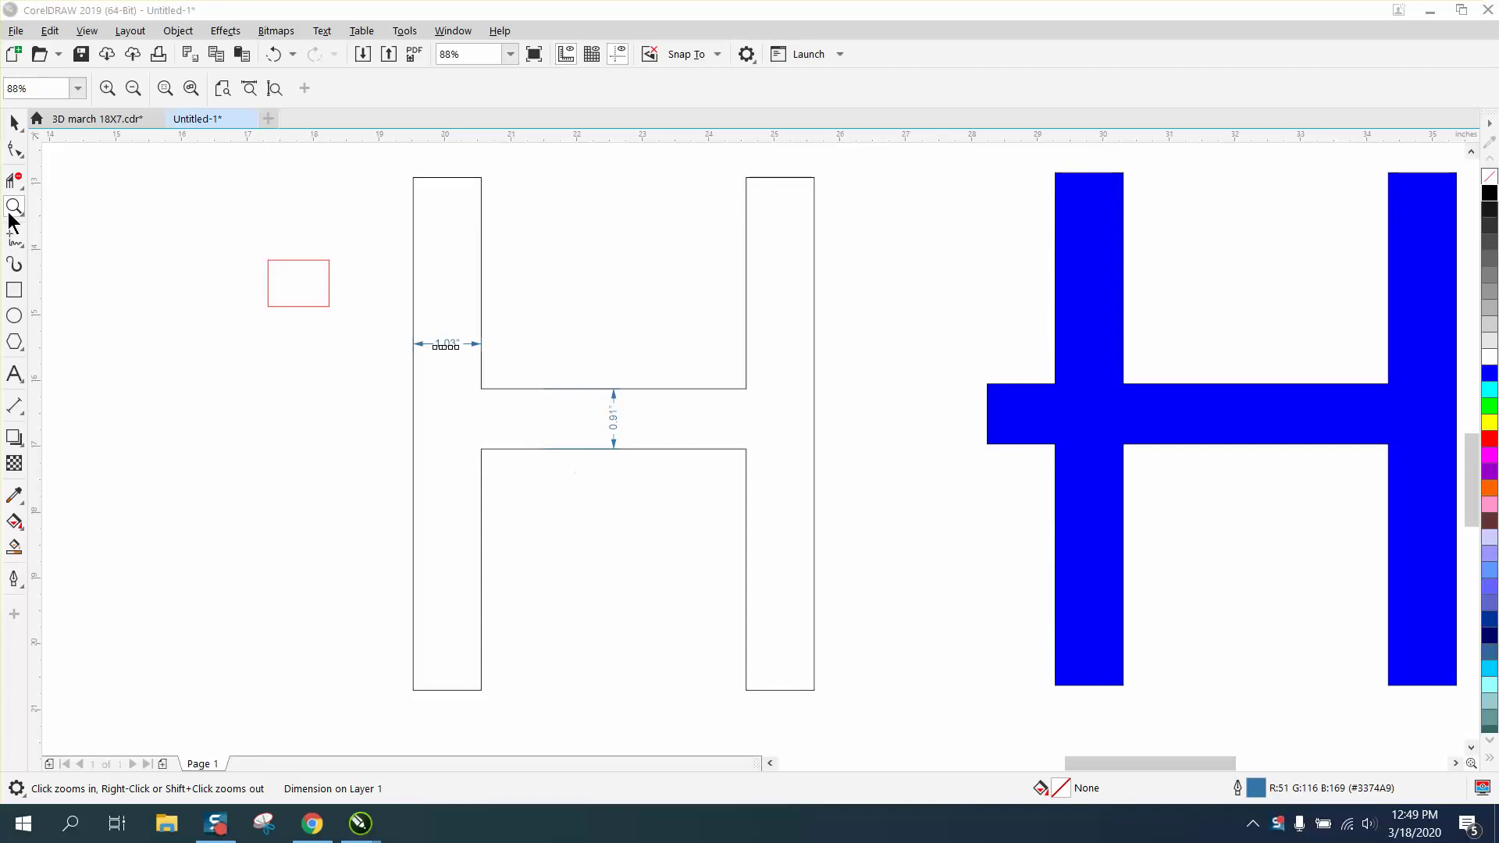
# Drag the small red rectangle down to the H crossbar's height with the Pick tool
pyautogui.click(14, 210)
pyautogui.click(14, 122)
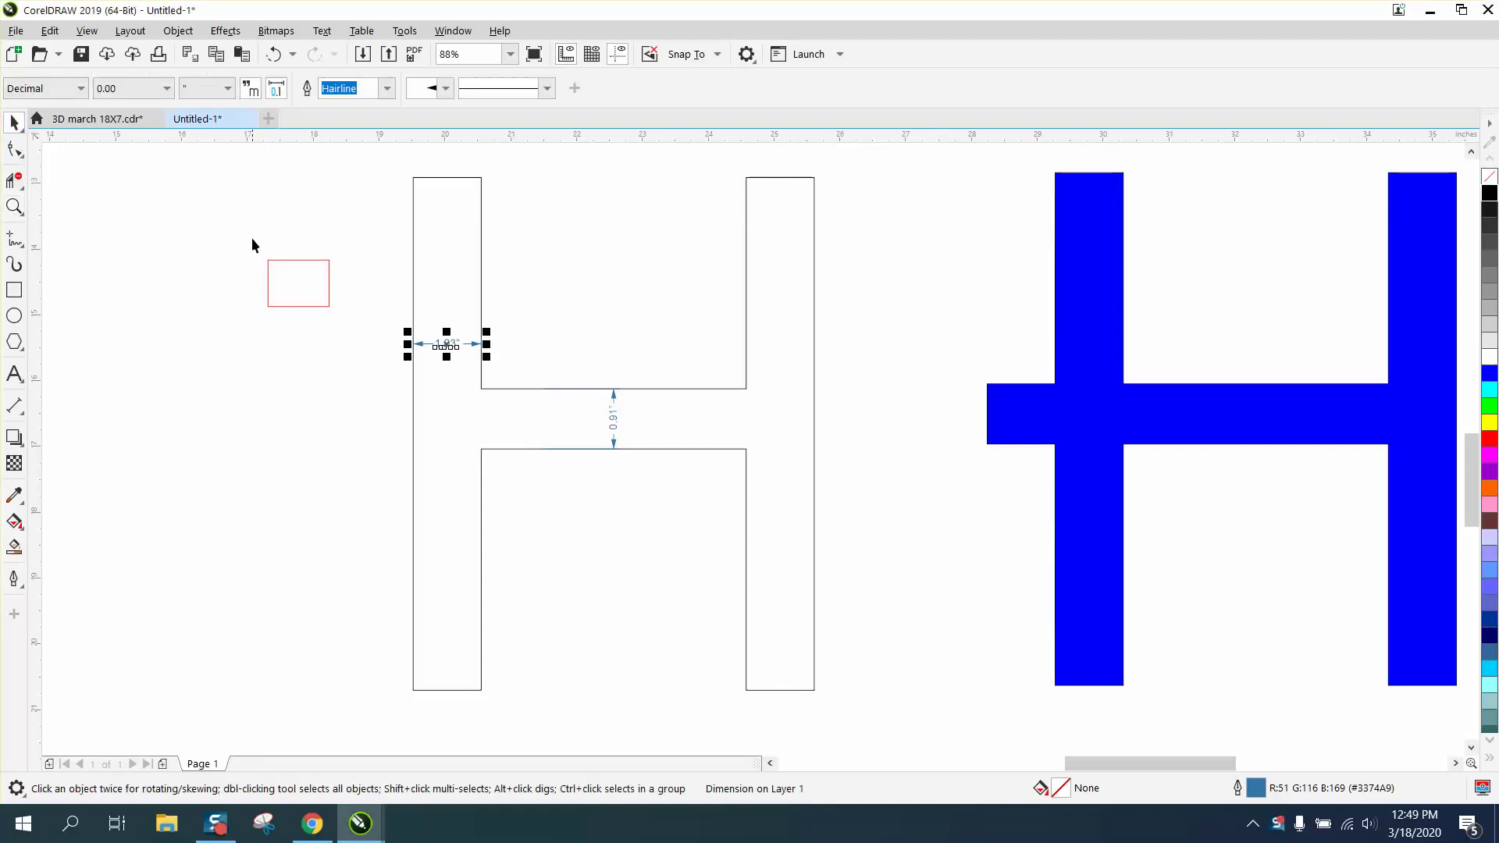
pyautogui.moveTo(292, 267)
pyautogui.mouseDown()
pyautogui.moveTo(310, 398)
pyautogui.moveTo(343, 412)
pyautogui.mouseUp()
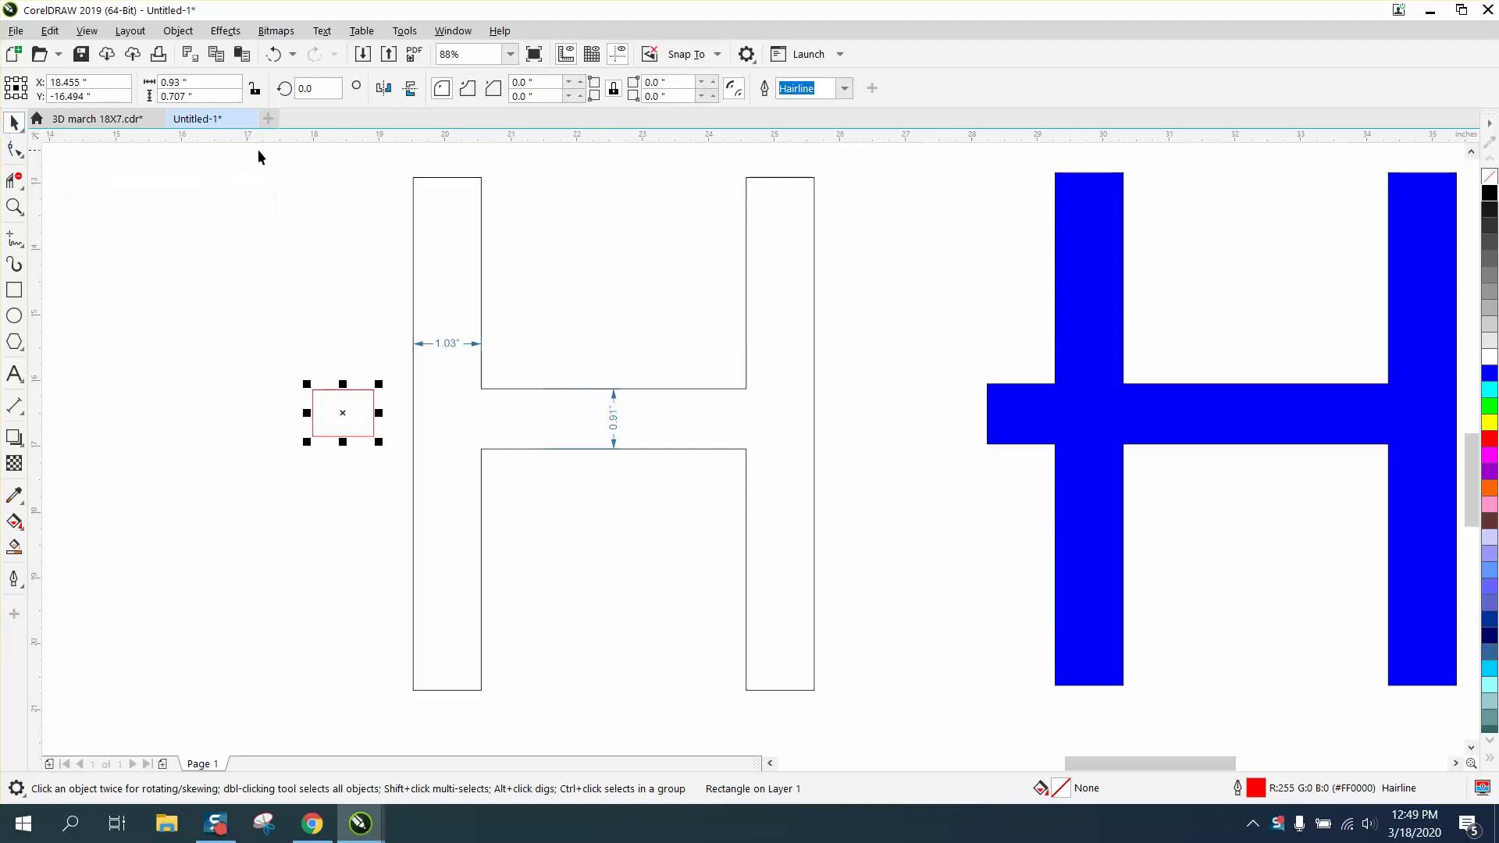
# Unlock proportions and size the red rectangle to 1.03 in wide by 0.91 in high
pyautogui.click(255, 94)
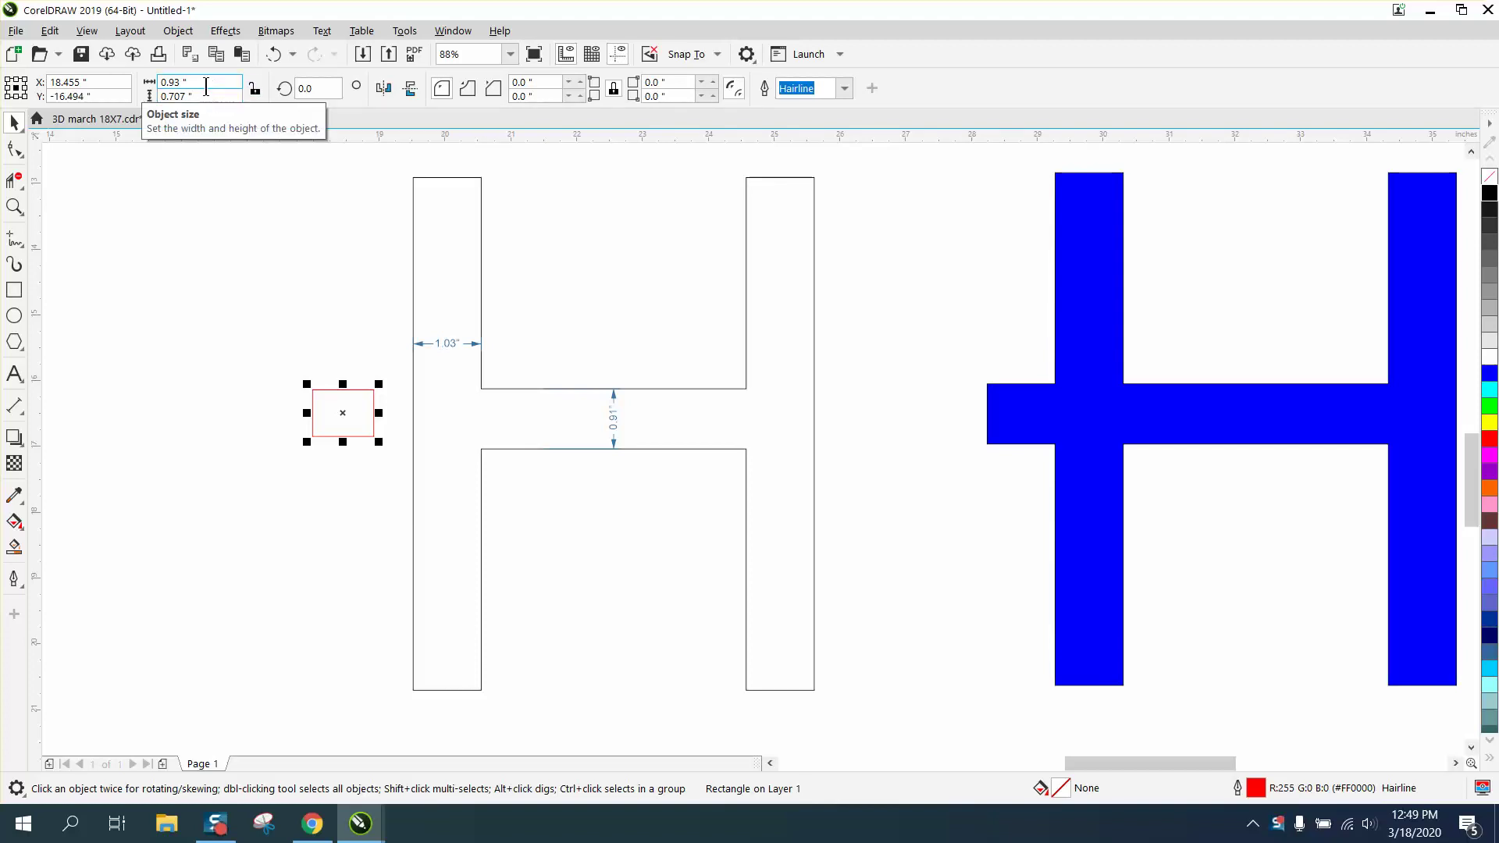
pyautogui.moveTo(209, 82); pyautogui.dragTo(150, 84)
pyautogui.write('1.03')
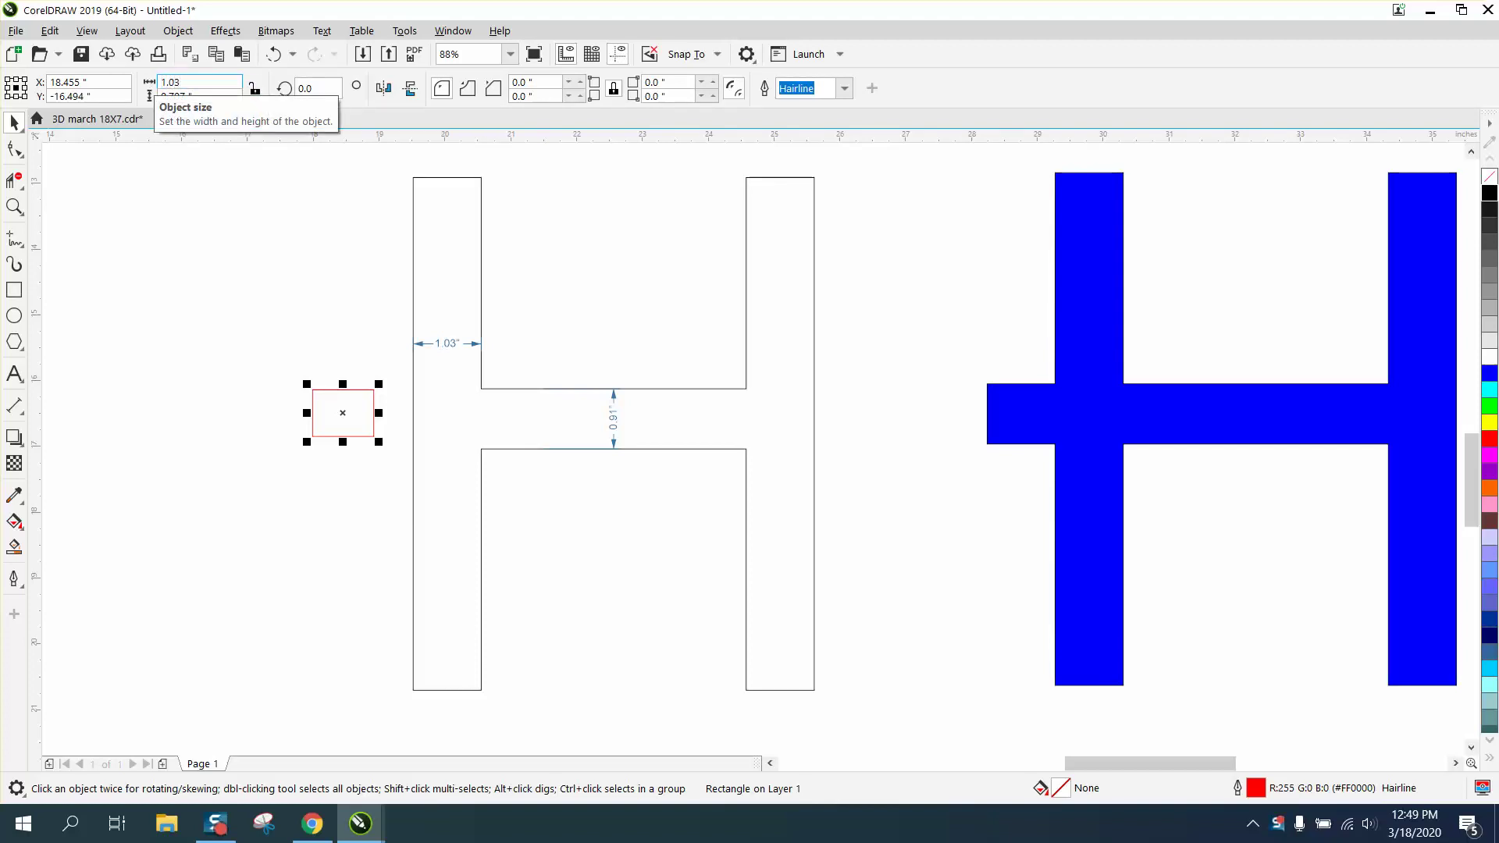
pyautogui.moveTo(209, 96); pyautogui.dragTo(152, 96)
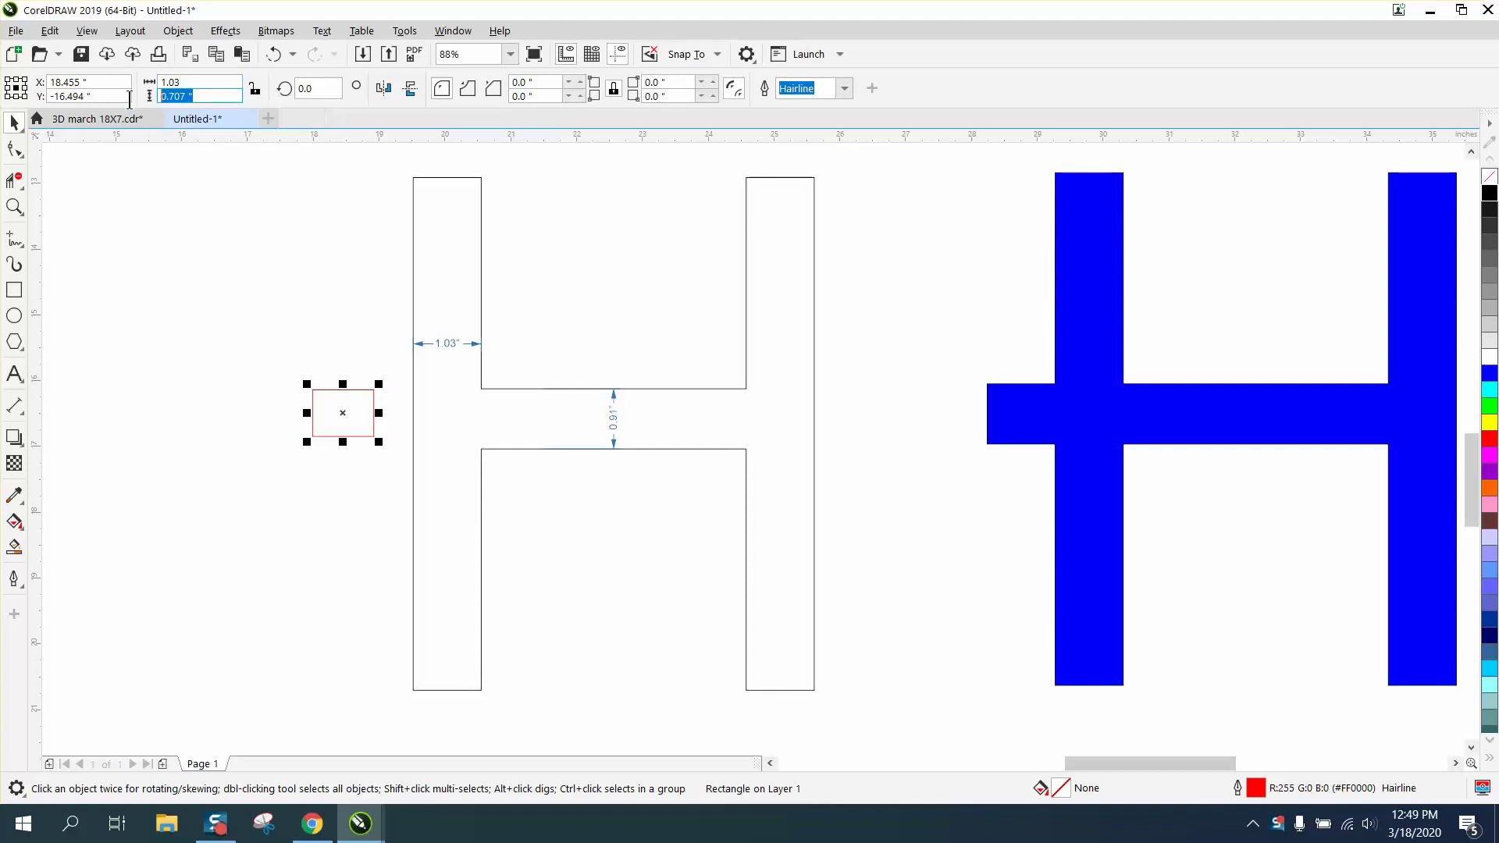
pyautogui.write('.91')
pyautogui.press('Return')
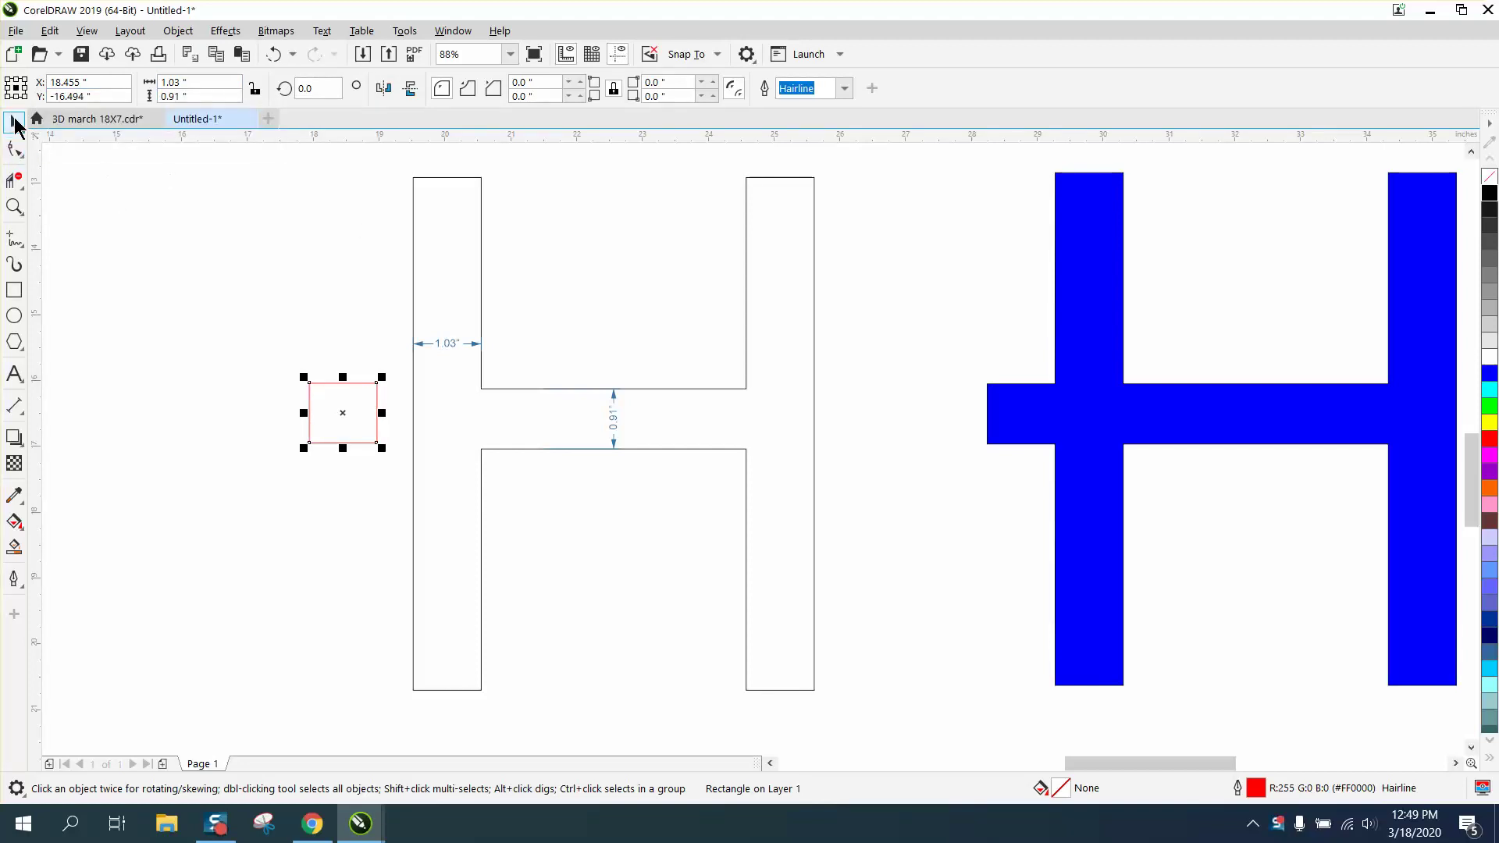
# Set the nudge distance to 1.03, then snap and nudge the rectangle onto the left bar
pyautogui.click(103, 174)
pyautogui.doubleClick(574, 89)
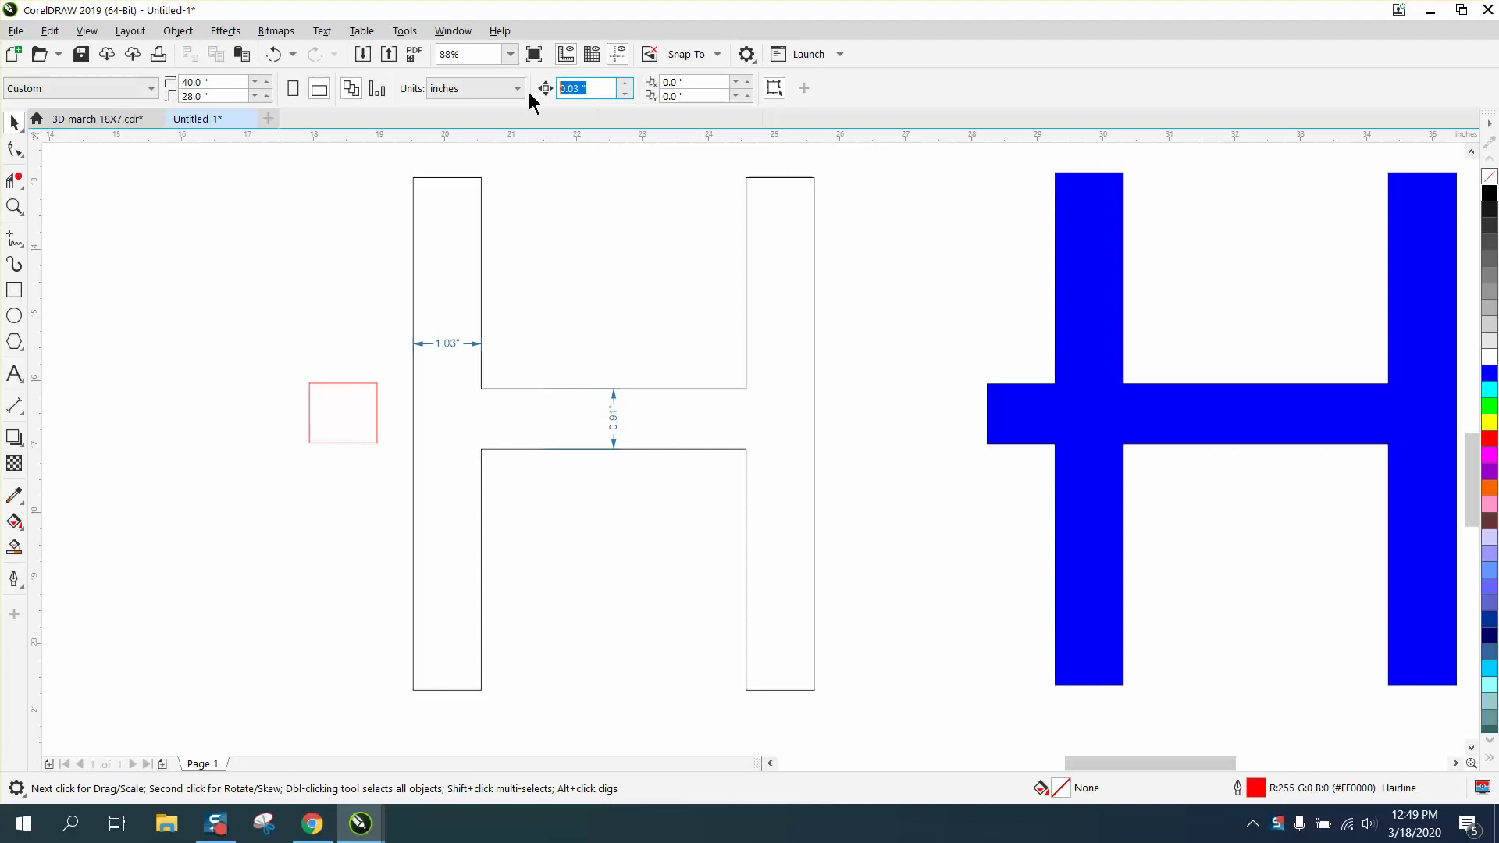
pyautogui.write('1.03')
pyautogui.click(363, 384)
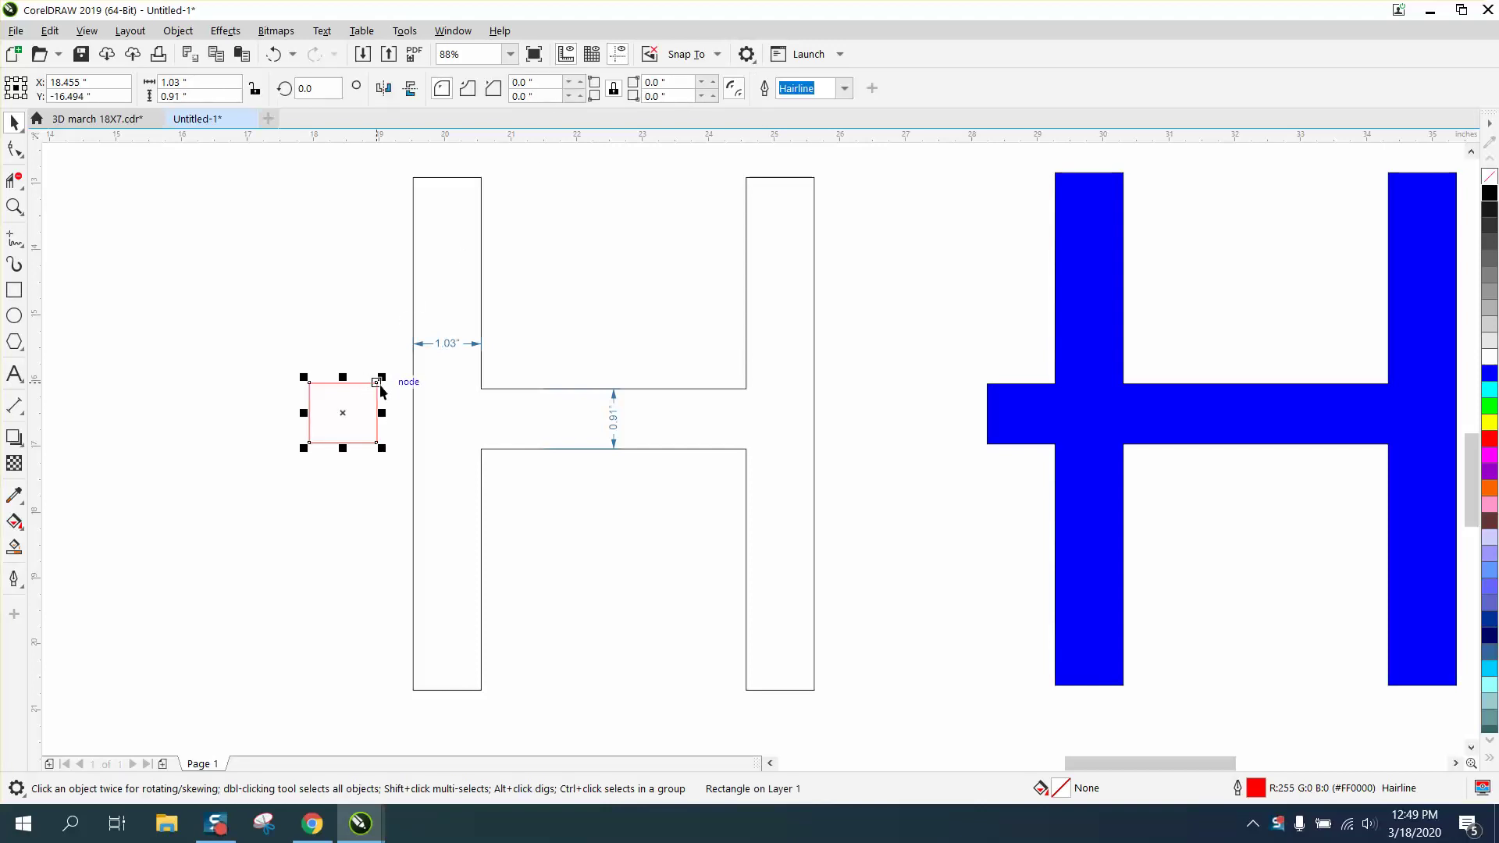
pyautogui.moveTo(378, 382); pyautogui.dragTo(482, 394)
pyautogui.press('Left')
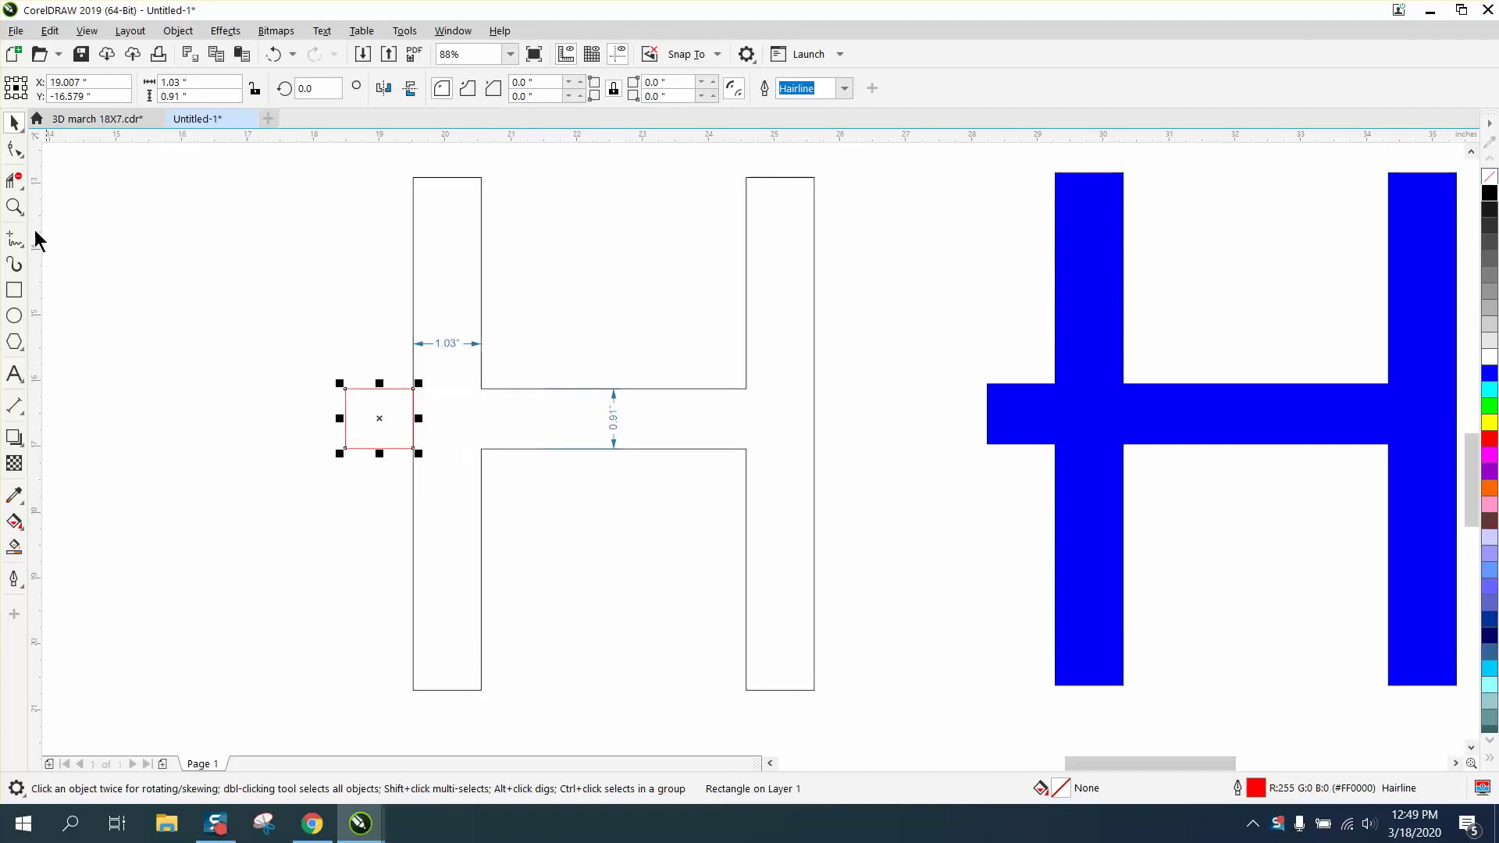
# Delete the 1.03 width dimension and the vertical gap dimension
pyautogui.click(133, 185)
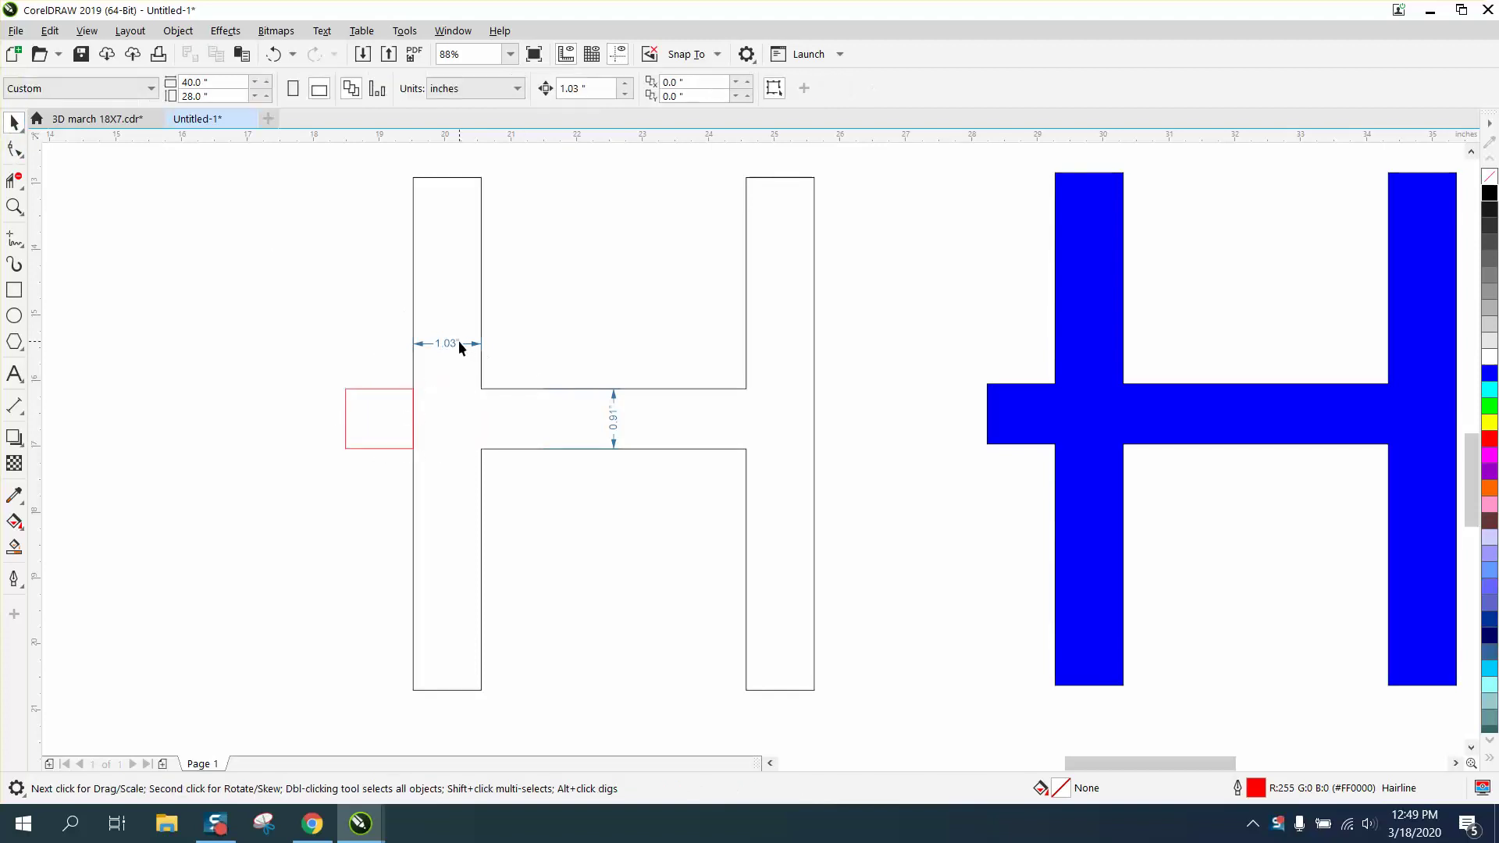
pyautogui.click(458, 341)
pyautogui.press('Delete')
pyautogui.click(613, 422)
pyautogui.press('Delete')
# Remove the rectangle–left bar join line and Smart Fill the closed H outline
pyautogui.click(16, 179)
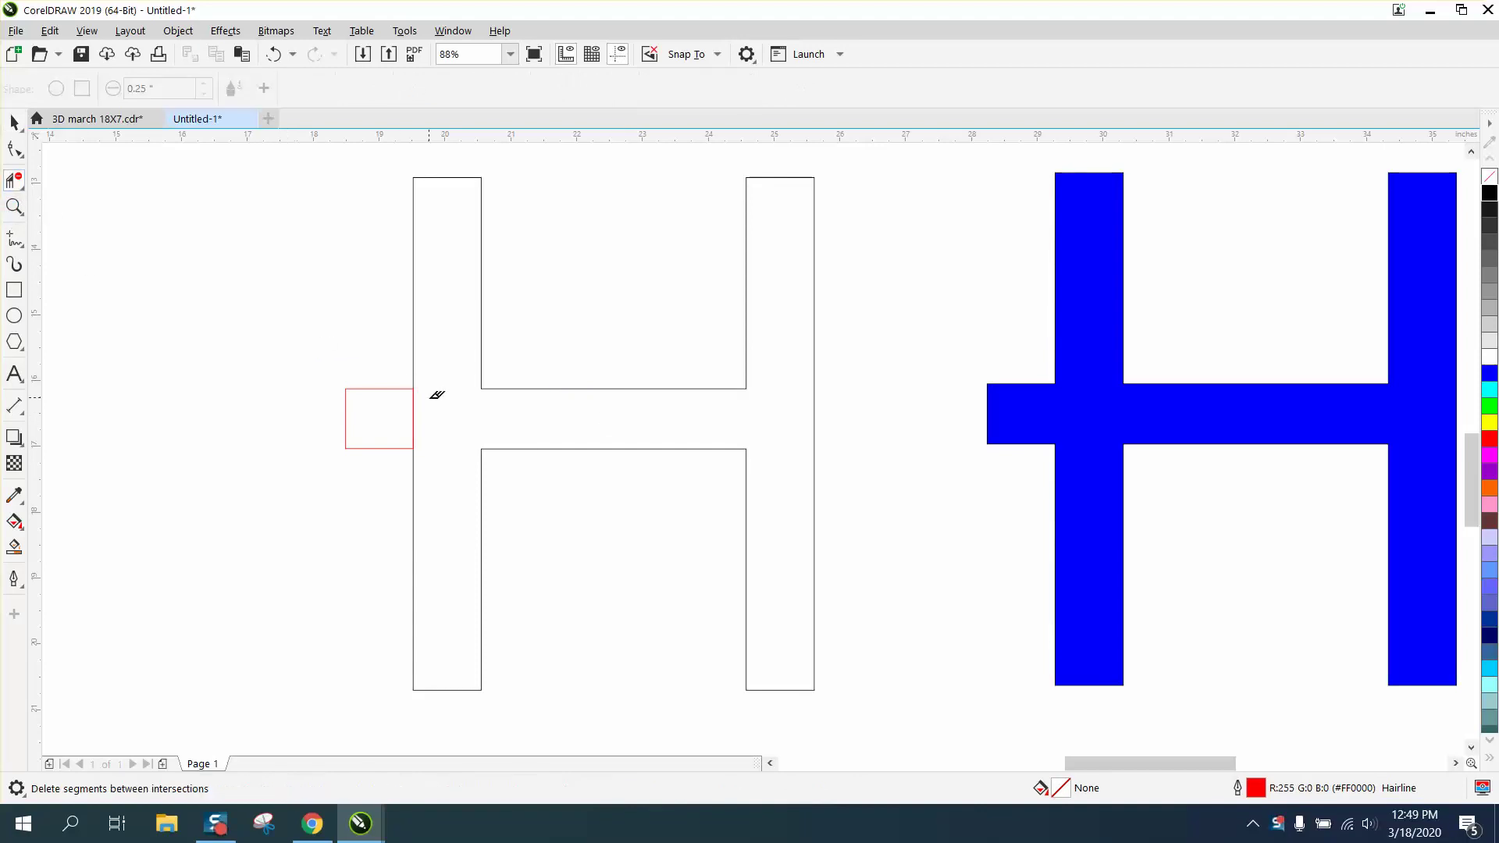
pyautogui.click(413, 419)
pyautogui.scroll(-3, 493, 419)
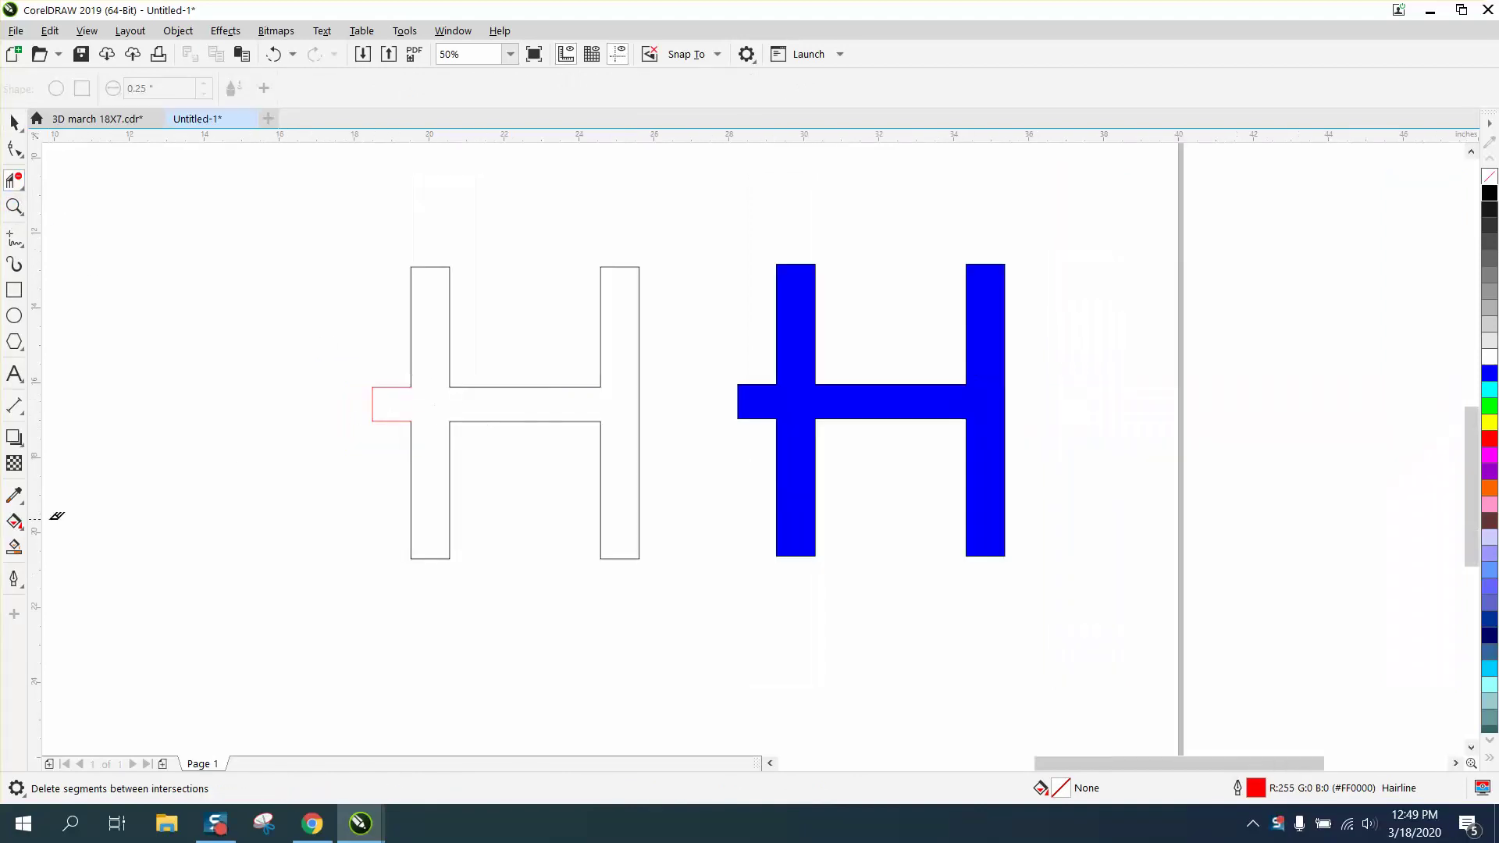
pyautogui.click(15, 548)
pyautogui.click(440, 408)
# Move the solid H left of the outline and the red rectangle into the H's upper opening
pyautogui.click(16, 122)
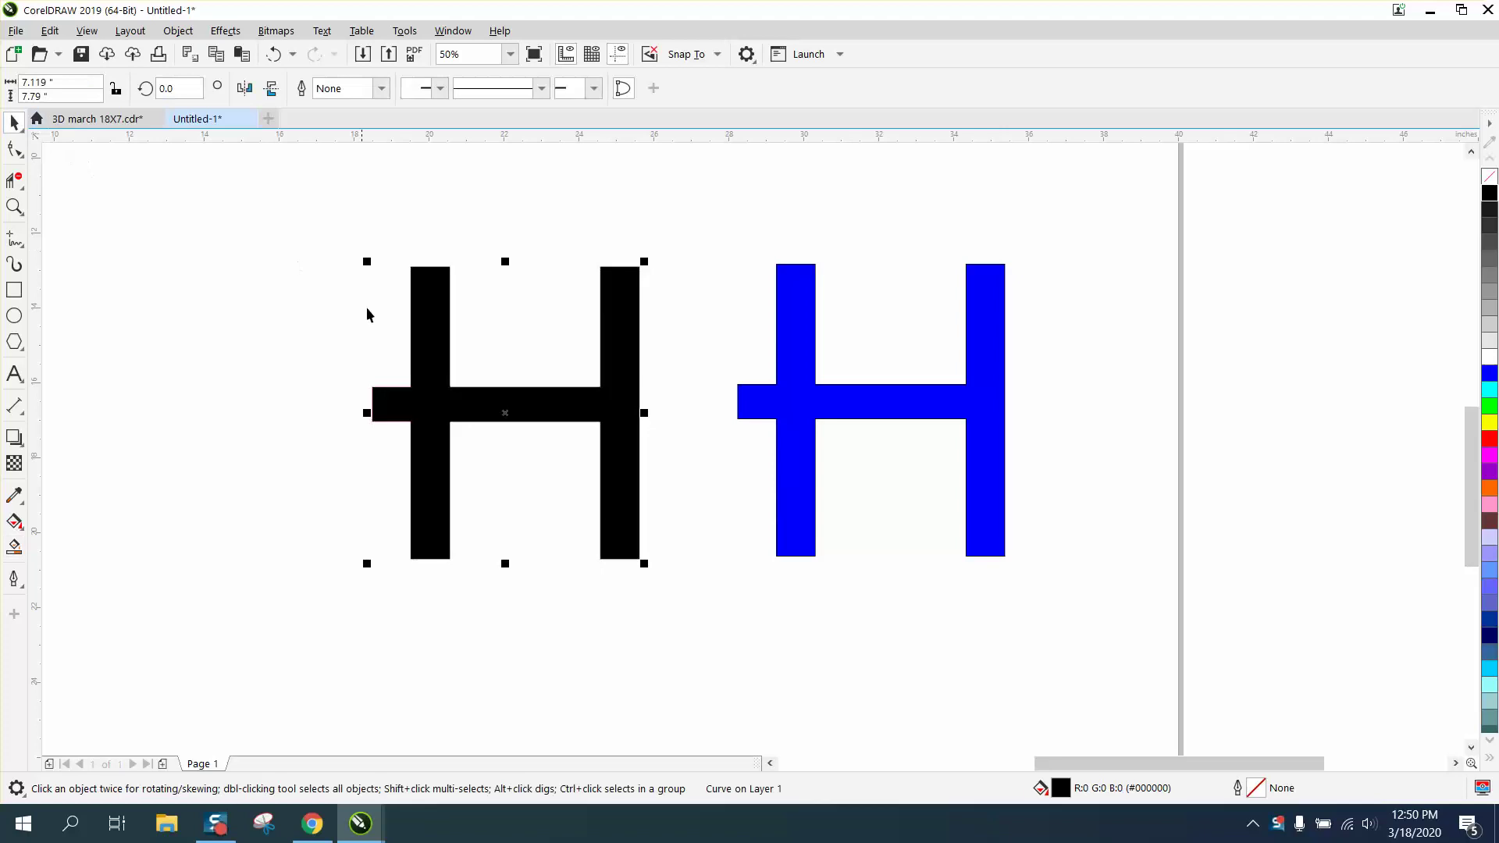
pyautogui.moveTo(506, 412); pyautogui.dragTo(209, 404)
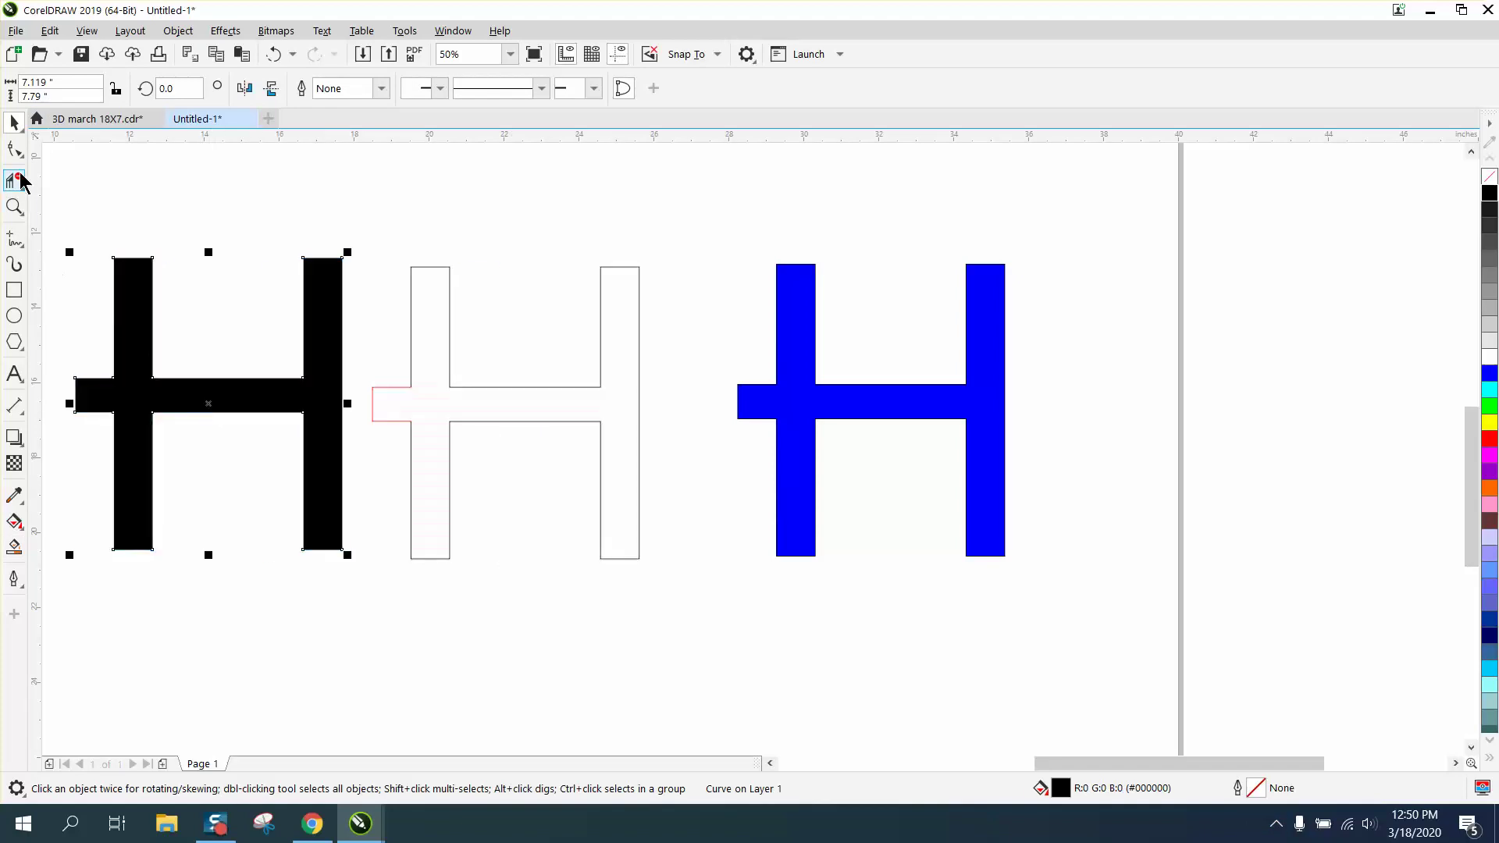
pyautogui.click(260, 203)
pyautogui.click(213, 184)
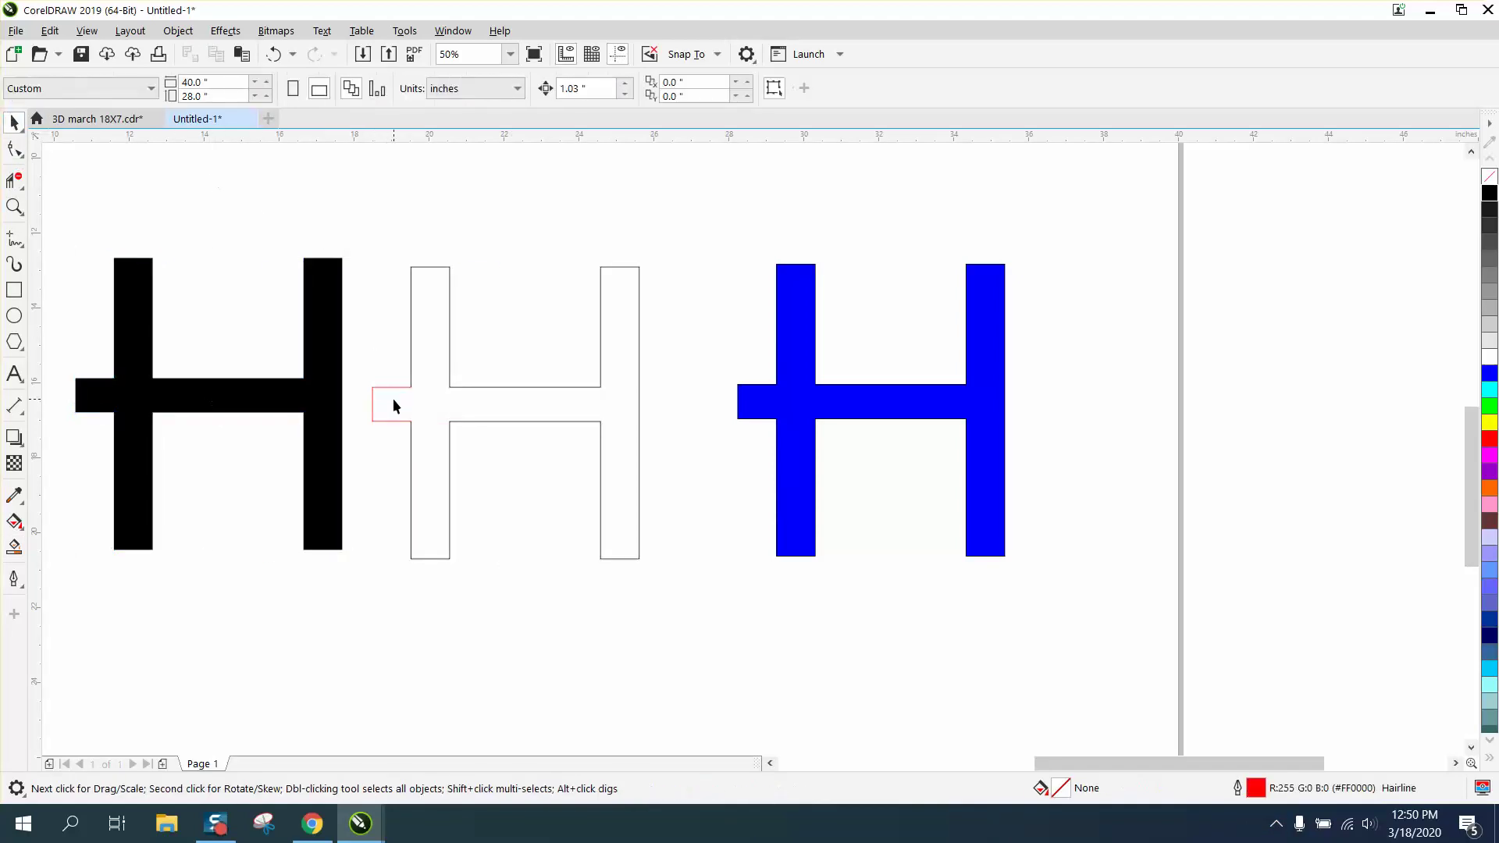
pyautogui.moveTo(392, 393); pyautogui.dragTo(483, 293)
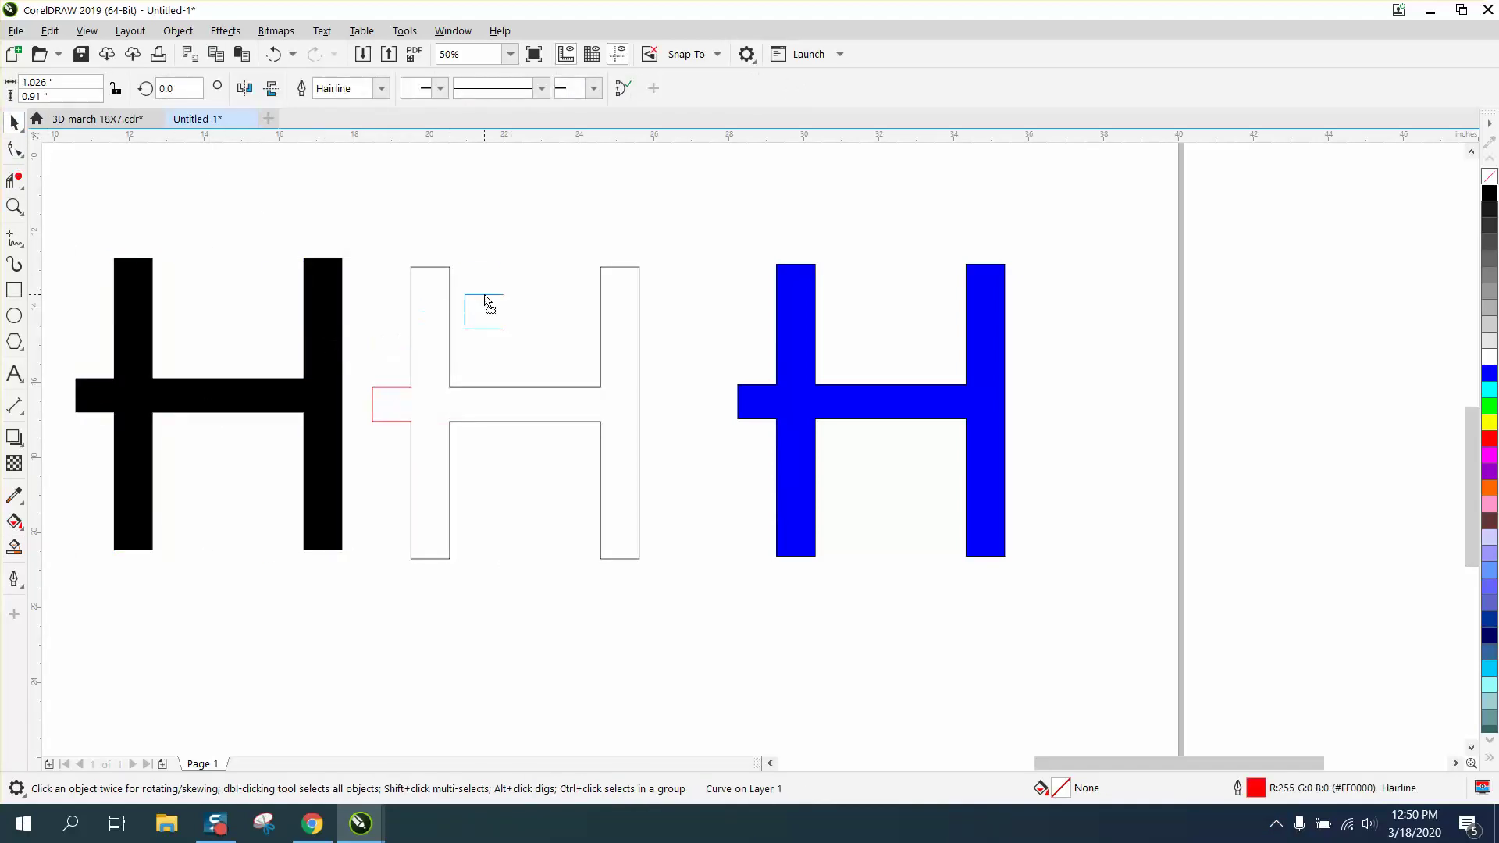
# Give the solid H no fill with a black outline, then fill it green
pyautogui.click(324, 347)
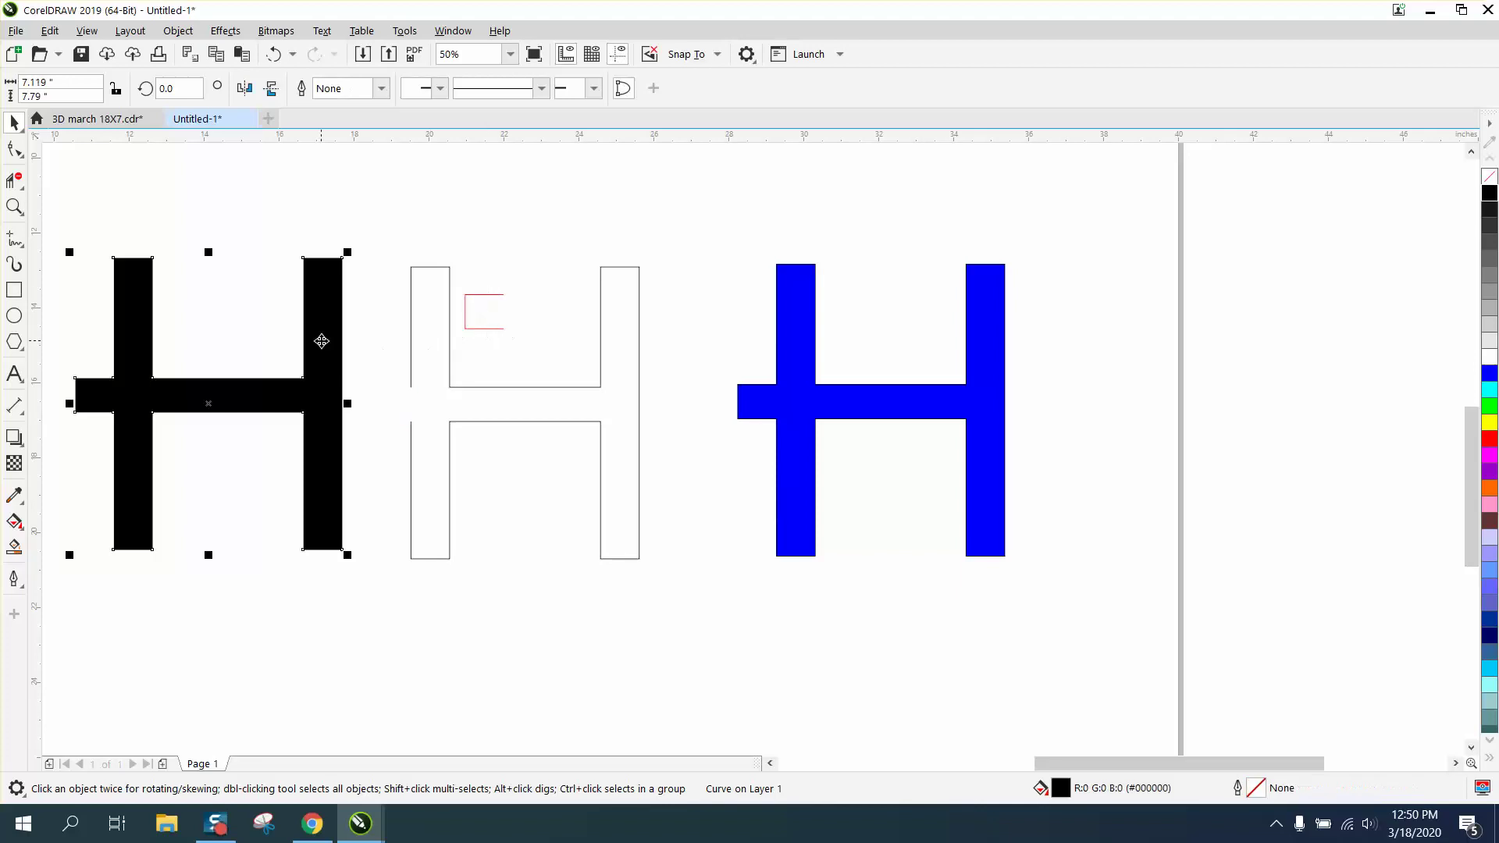
pyautogui.click(1489, 176)
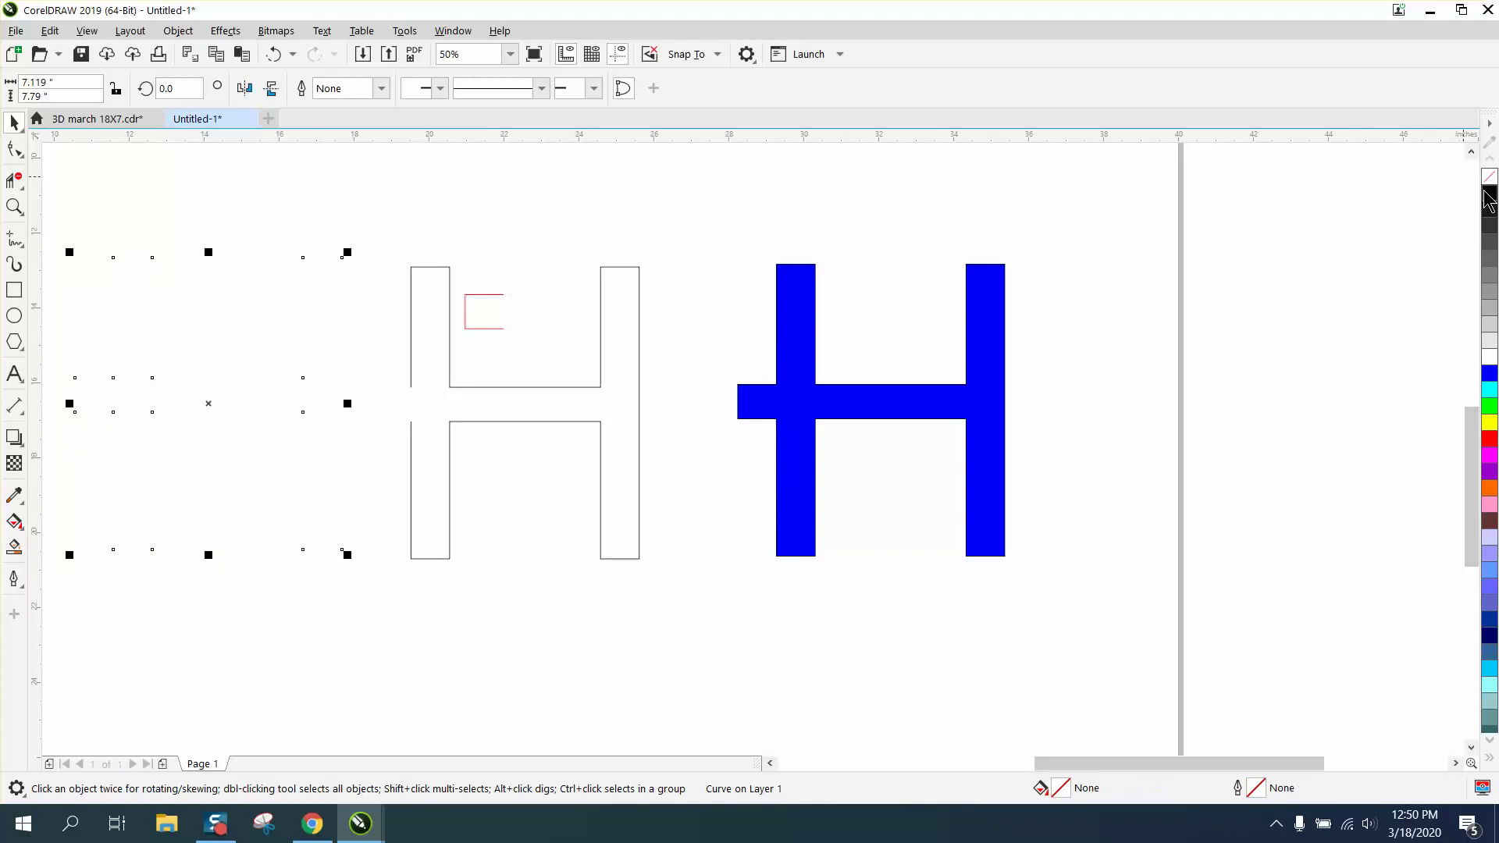
pyautogui.rightClick(1489, 193)
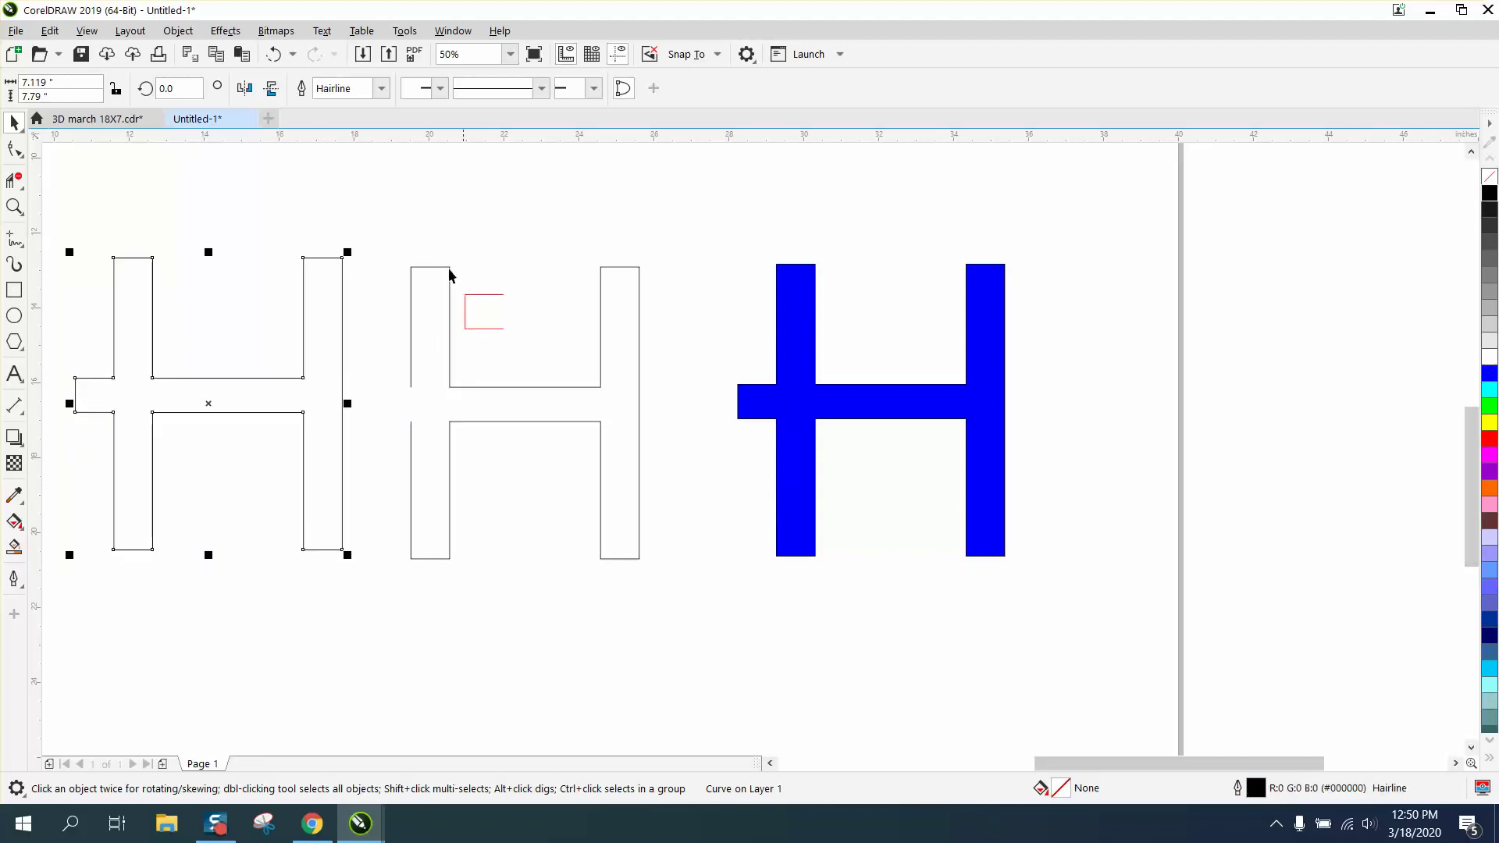
pyautogui.click(74, 199)
pyautogui.moveTo(84, 387); pyautogui.dragTo(102, 390)
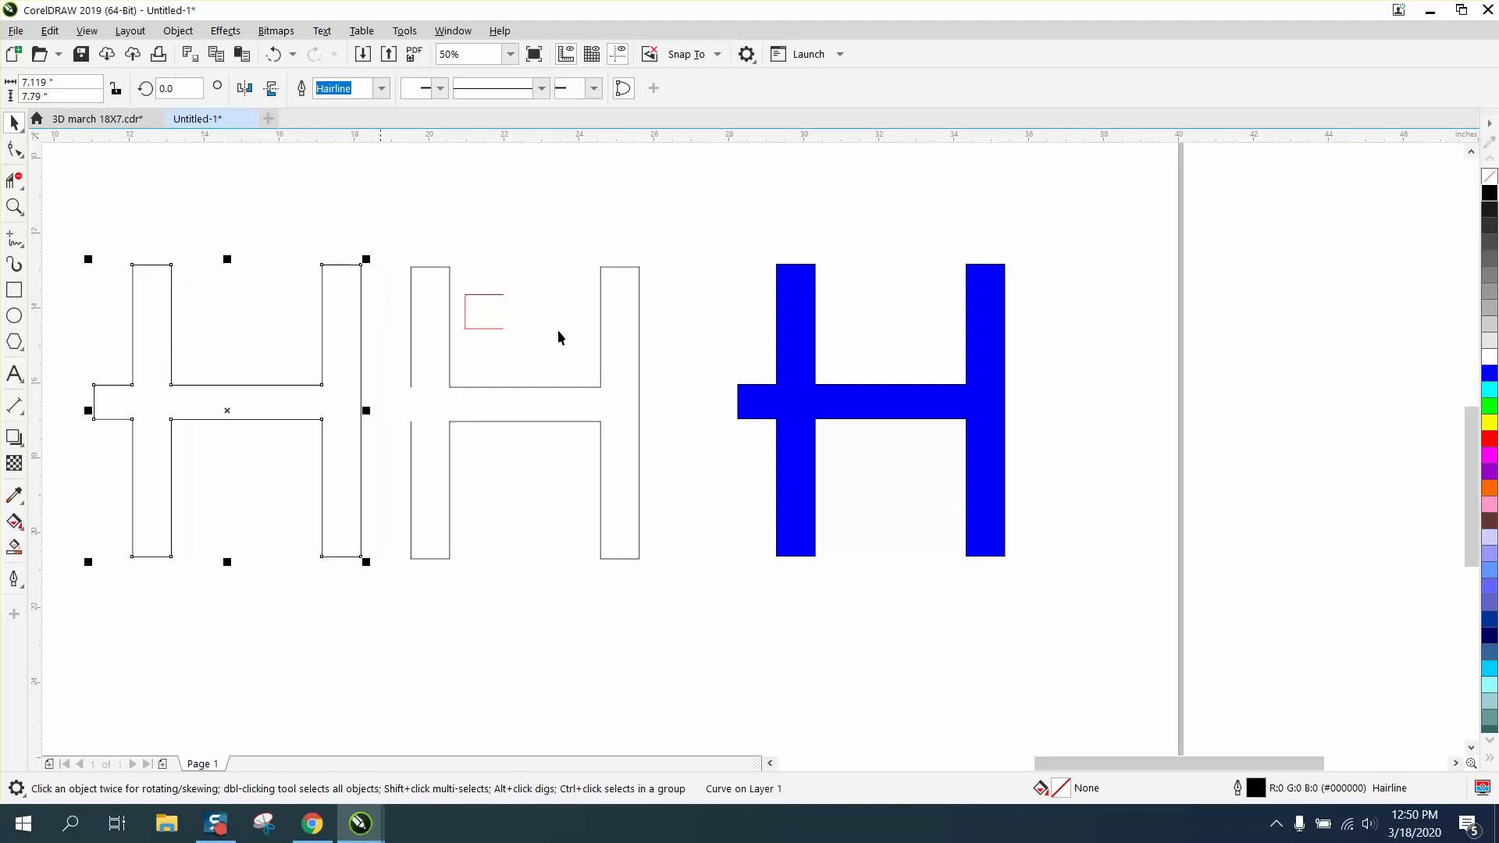
pyautogui.click(1490, 404)
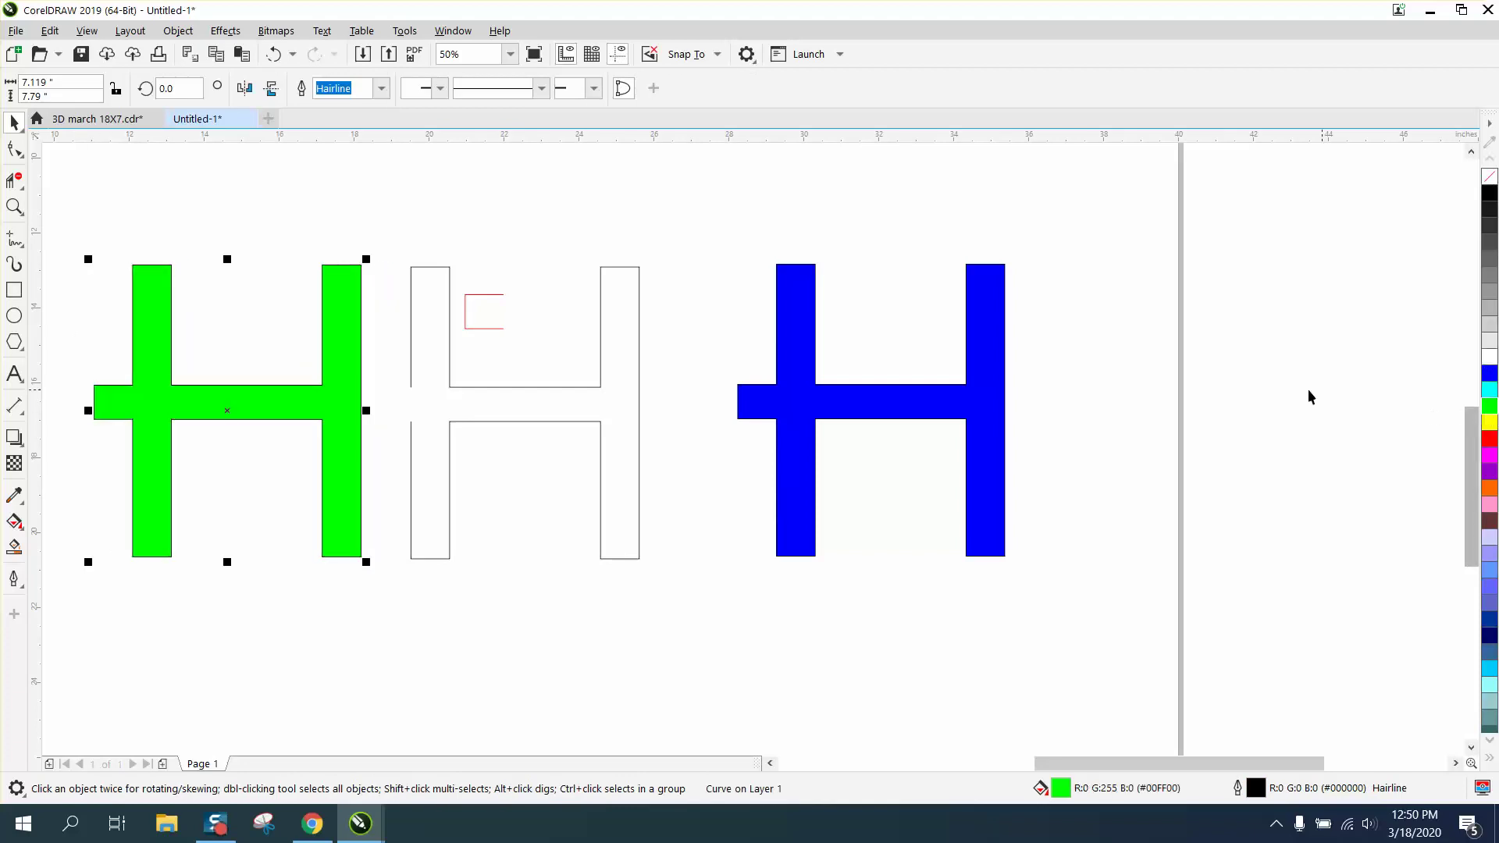